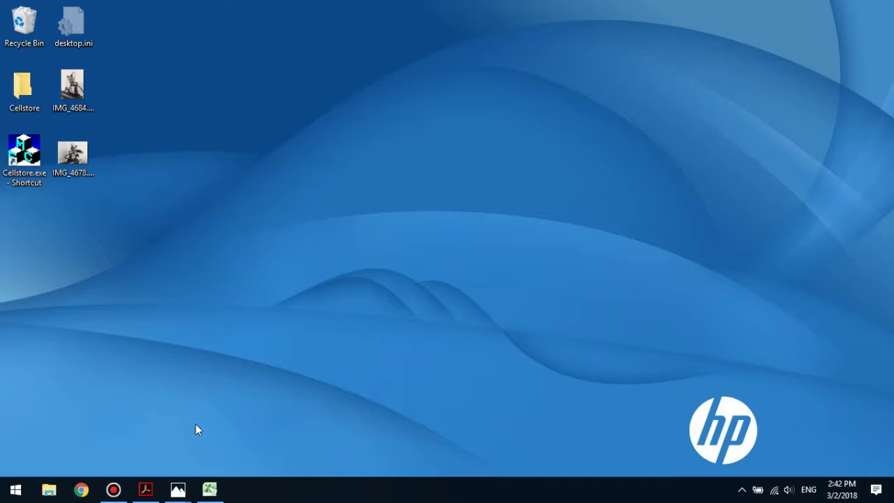
- Restore Cell geometry.pdf and scroll through the top view, cross-section and volume-issue diagrams
left_click(146, 488)
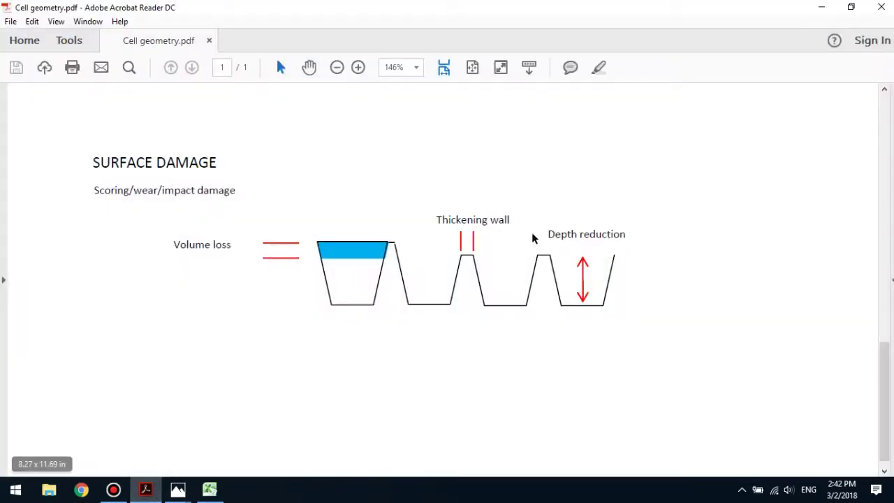
scroll(680, 314, "up", 15)
scroll(676, 311, "down", 3)
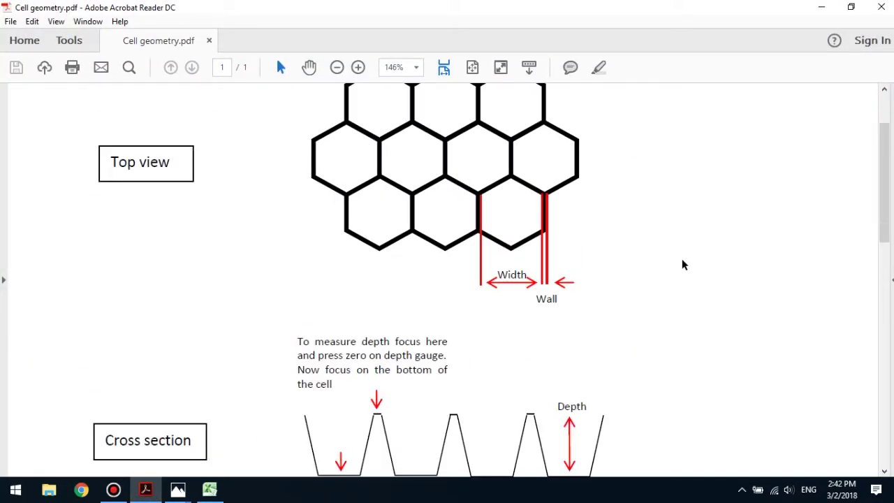
scroll(689, 221, "up", 2)
scroll(726, 265, "down", 5)
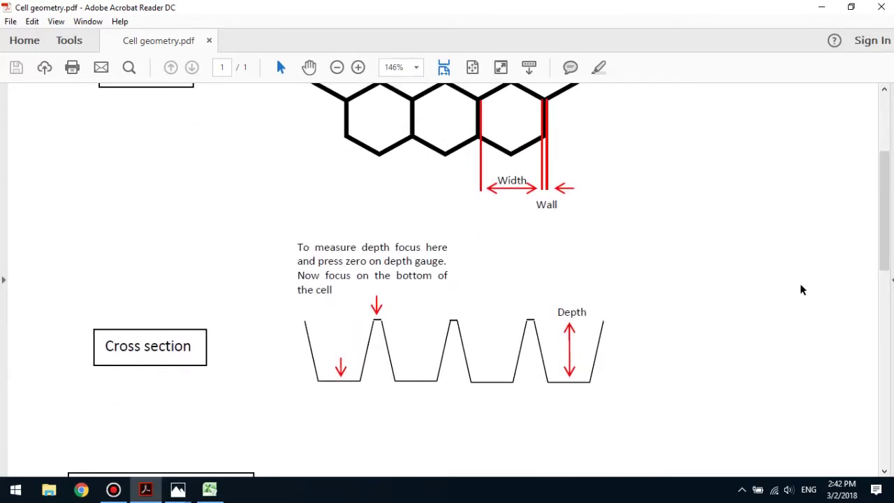
scroll(769, 321, "up", 1)
scroll(769, 321, "up", 4)
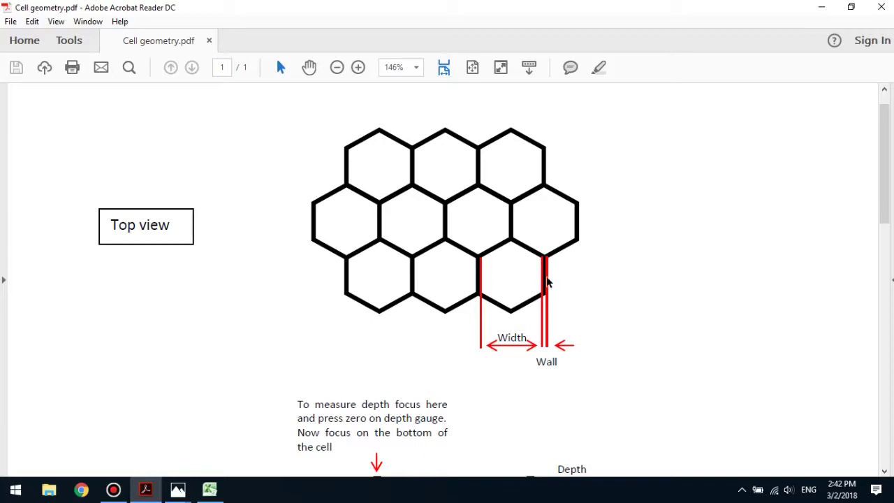
scroll(663, 295, "down", 3)
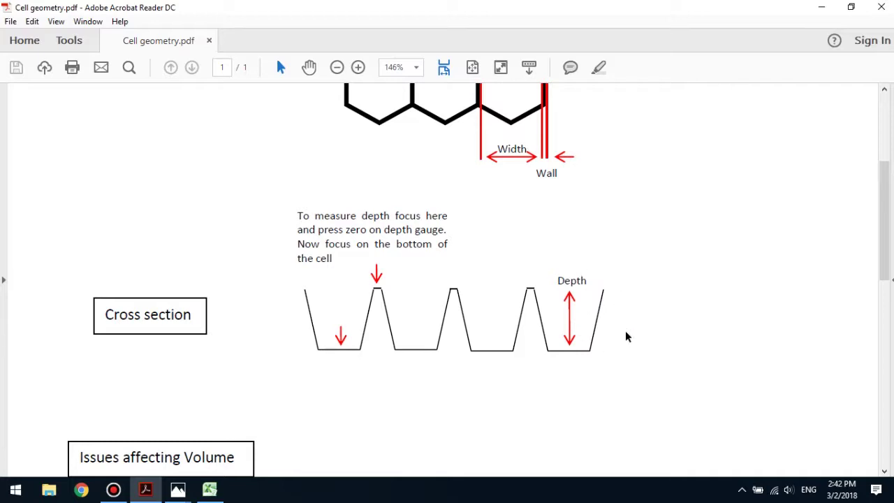
scroll(696, 286, "down", 4)
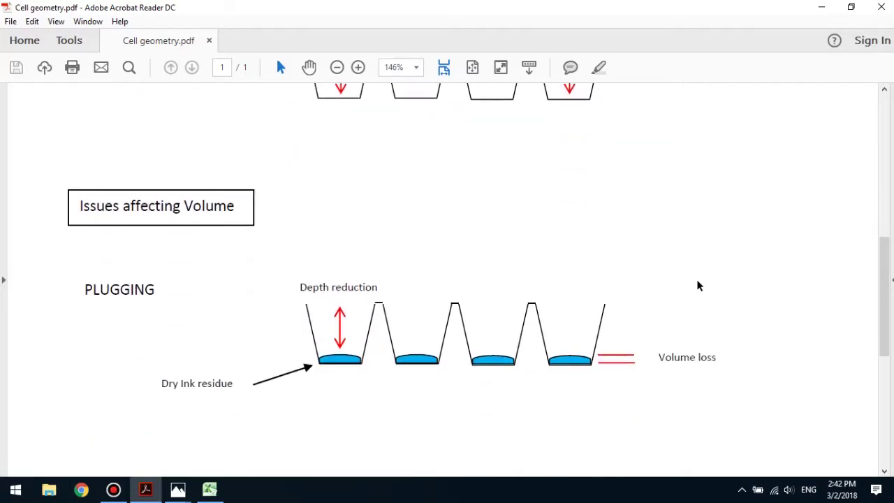
scroll(697, 283, "down", 1)
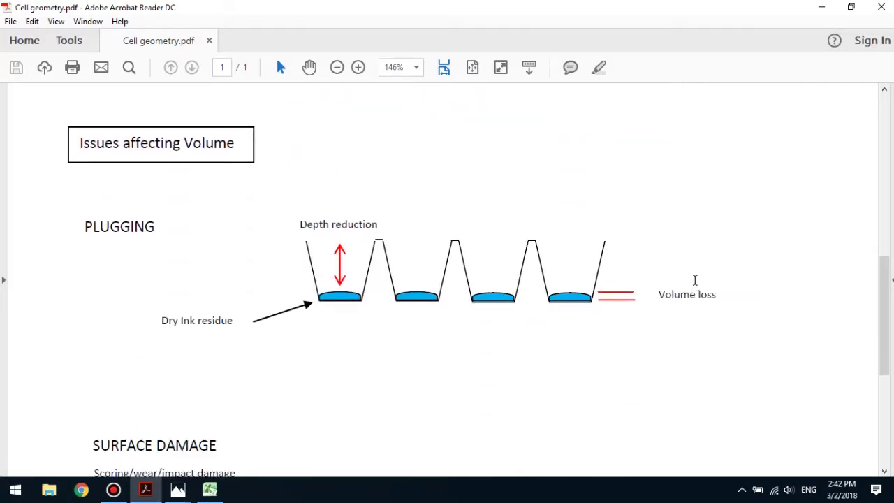
scroll(729, 310, "down", 1)
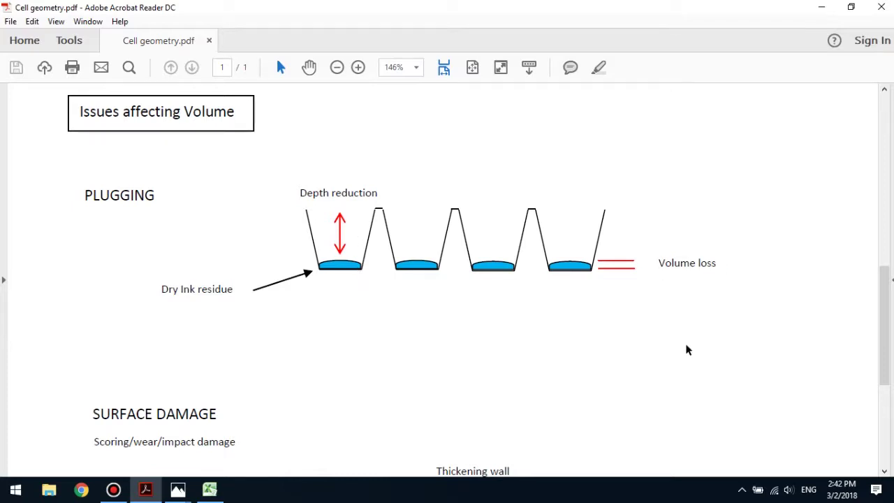
scroll(687, 349, "down", 5)
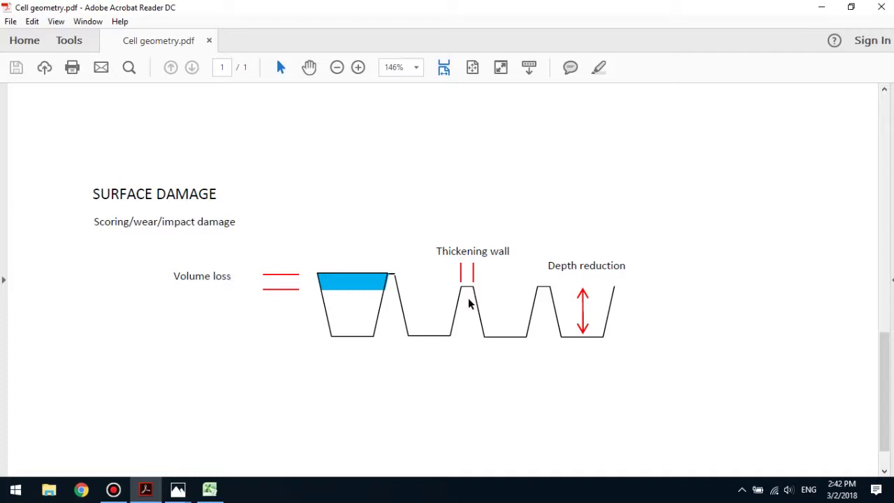
scroll(700, 371, "up", 10)
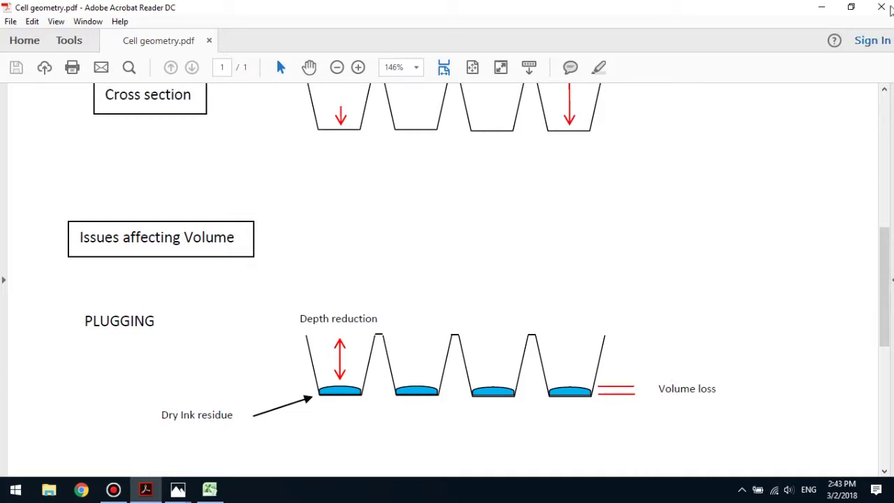
- Launch Cellstore and set lines A and B to read cell width 19.5 and wall 22.5 microns
left_click(821, 7)
double_click(23, 153)
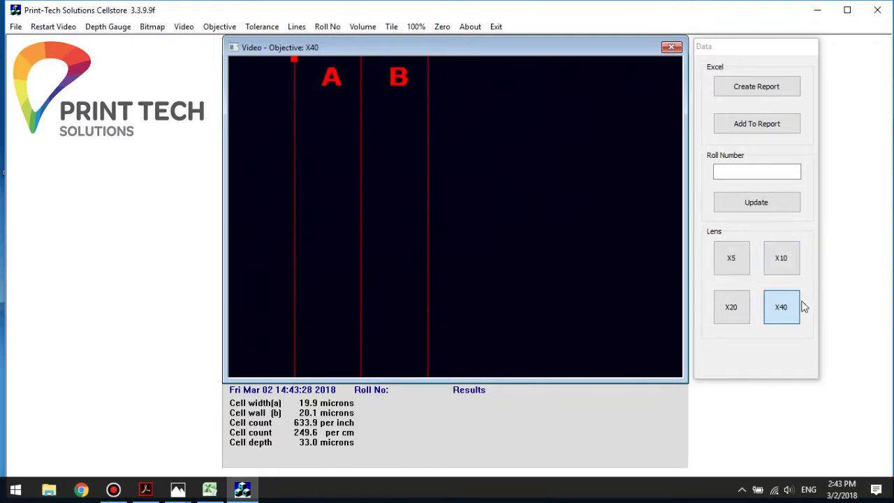
left_click_drag(428, 202, 523, 212)
mouse_move(362, 203)
left_mouse_down()
mouse_move(395, 204)
mouse_move(362, 210)
left_mouse_up()
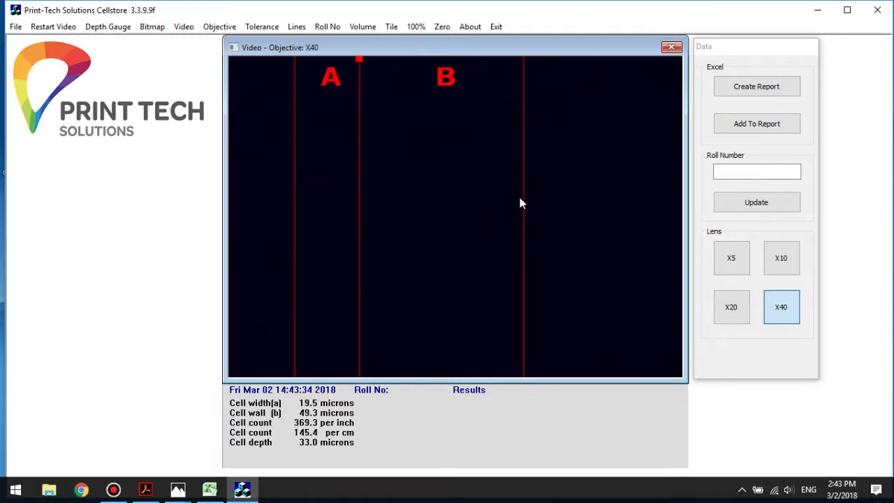
left_click_drag(525, 203, 434, 217)
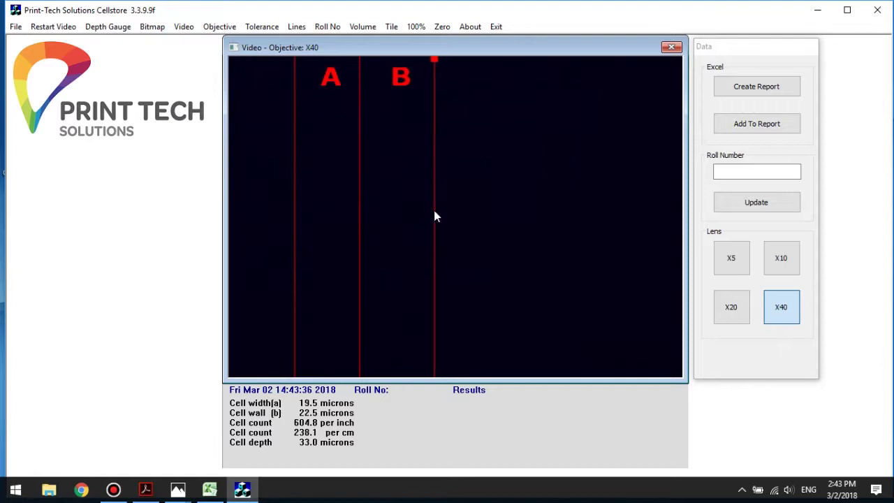
- Enter roll number abc123 and apply it to the results readout
left_click(734, 175)
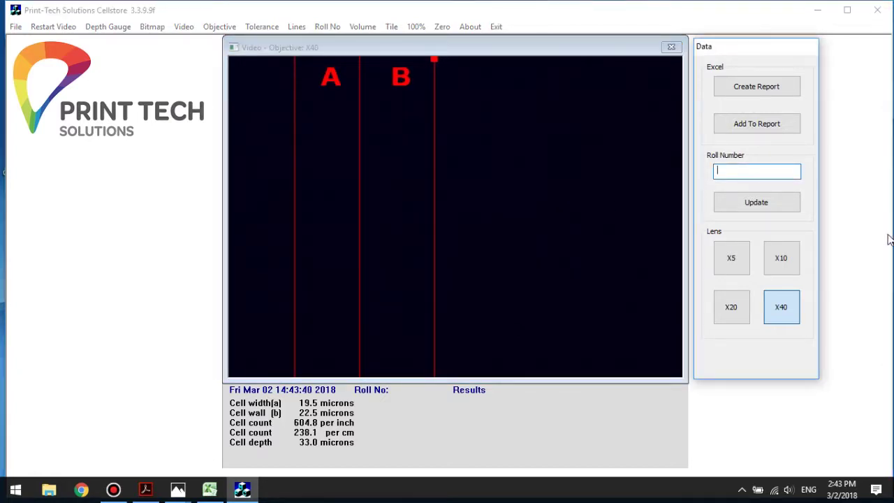
type("abc123")
left_click(765, 204)
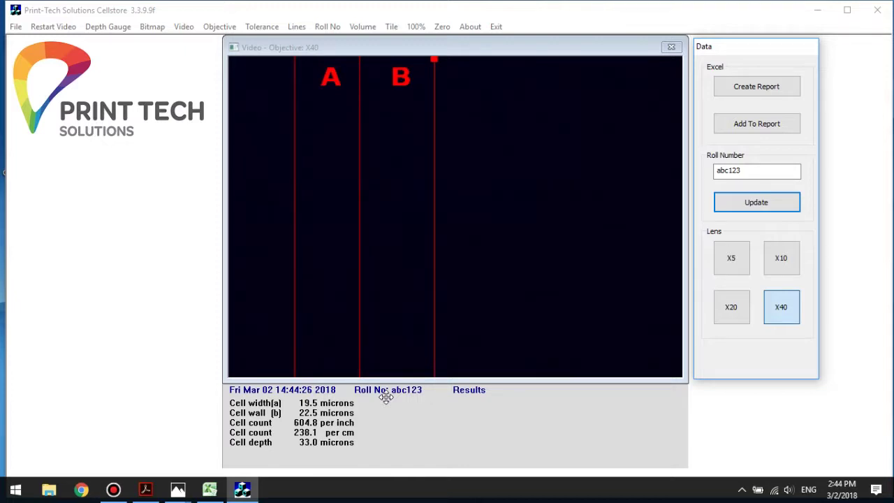
- Open the IMG_4678.JPG photo of the microscope on the anilox roll in Photos
left_click(178, 489)
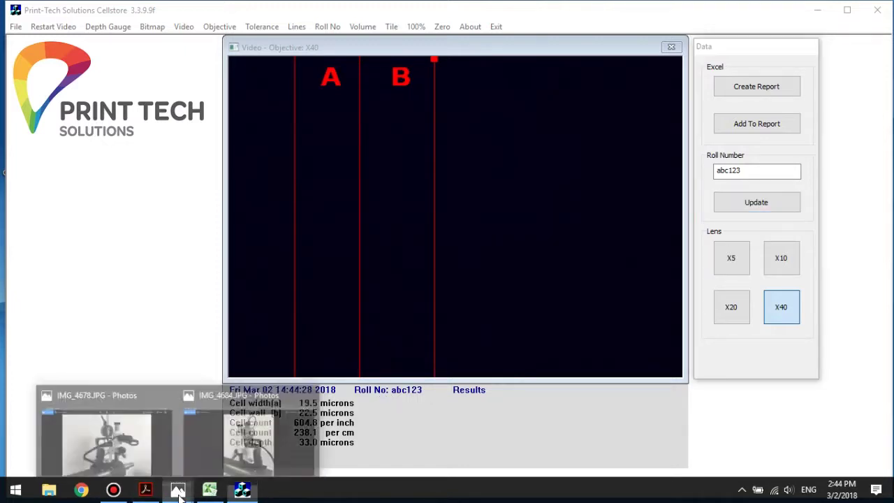
left_click(171, 432)
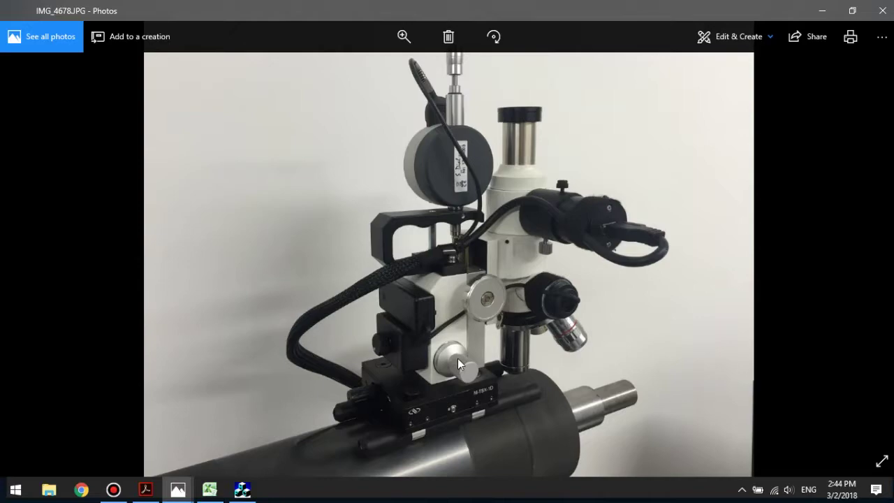
left_click(822, 11)
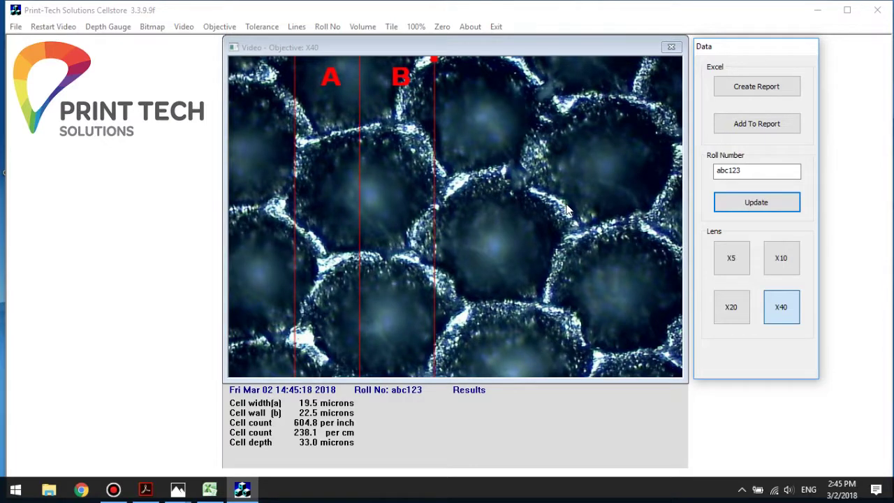
mouse_move(177, 489)
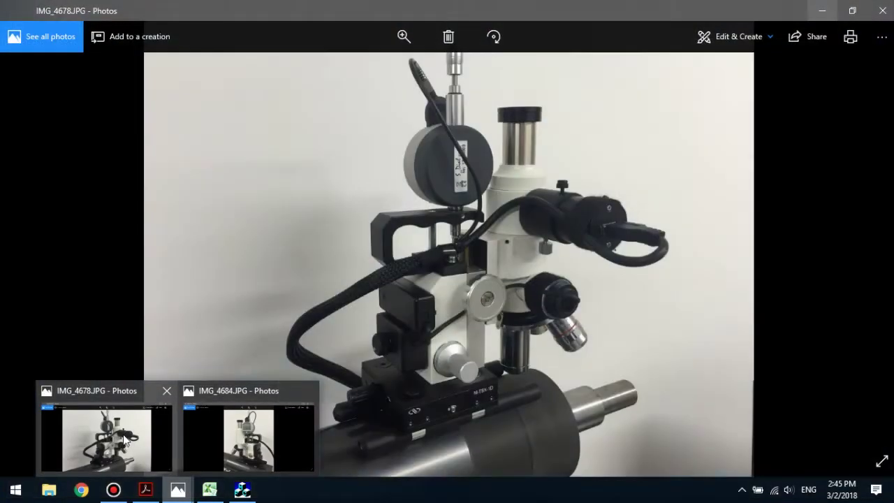
left_click(126, 437)
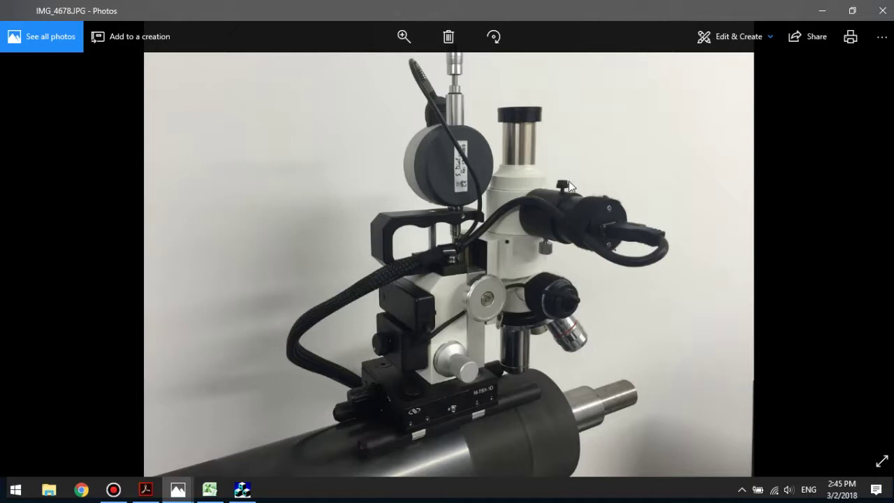
- Return to Cellstore and switch to the X20 objective, reading 39.2 width and 45.2 wall
left_click(820, 11)
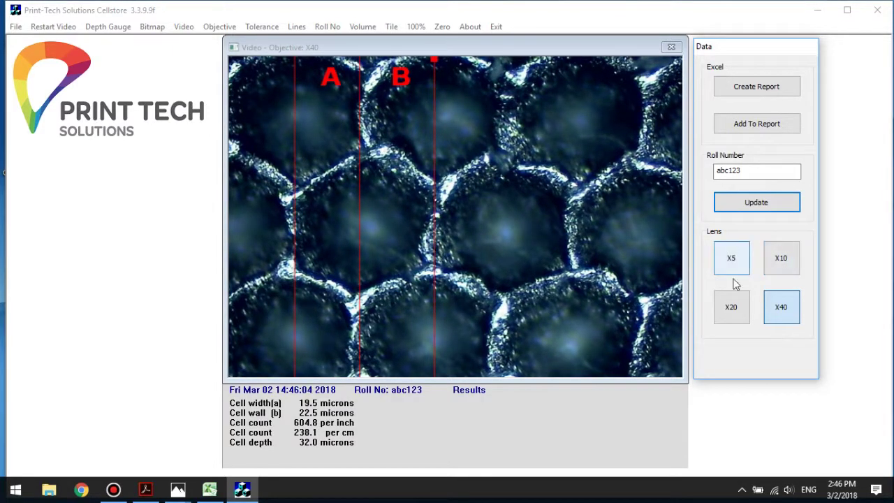
left_click(733, 311)
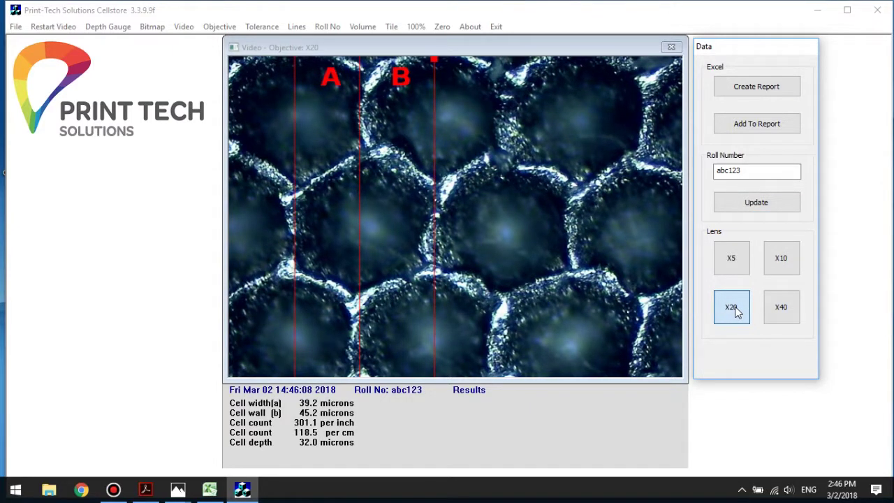
- Bring the IMG_4684.JPG depth-gauge photo to the front in Photos
mouse_move(177, 488)
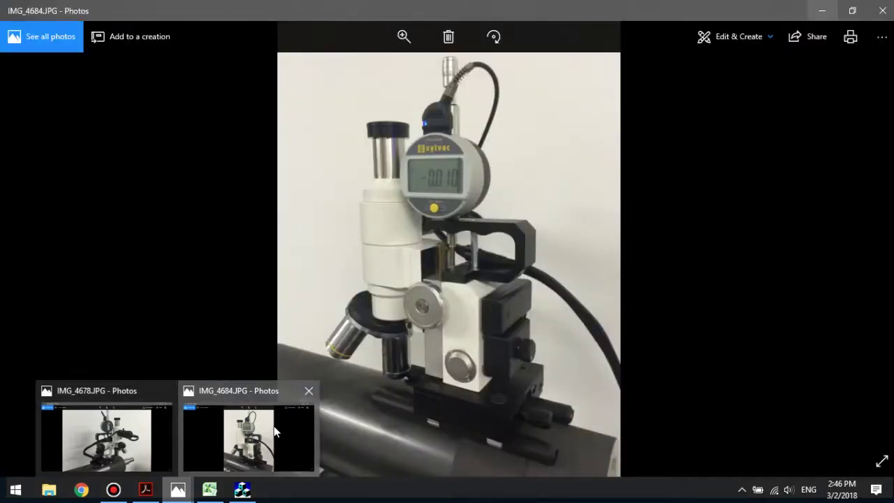
left_click(275, 432)
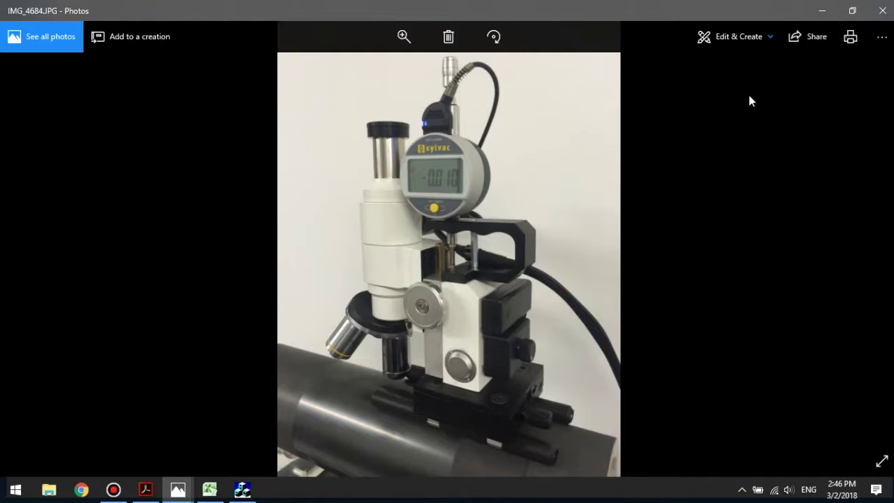
left_click(824, 10)
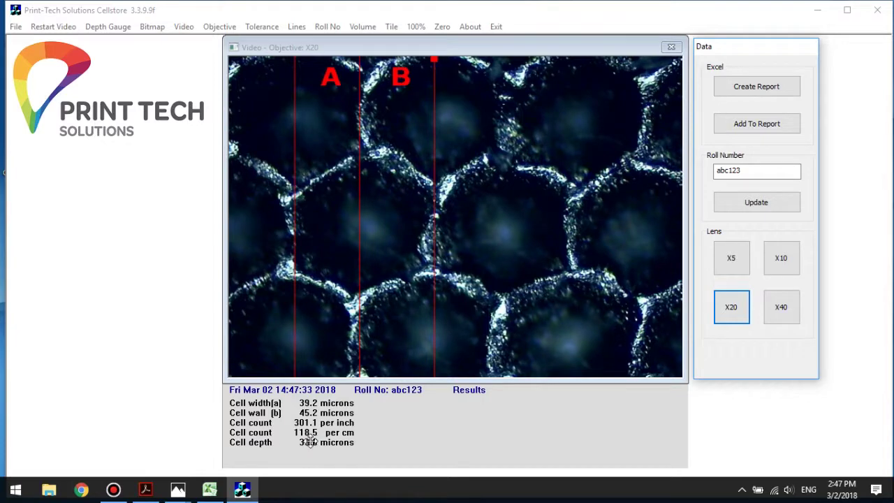
mouse_move(178, 489)
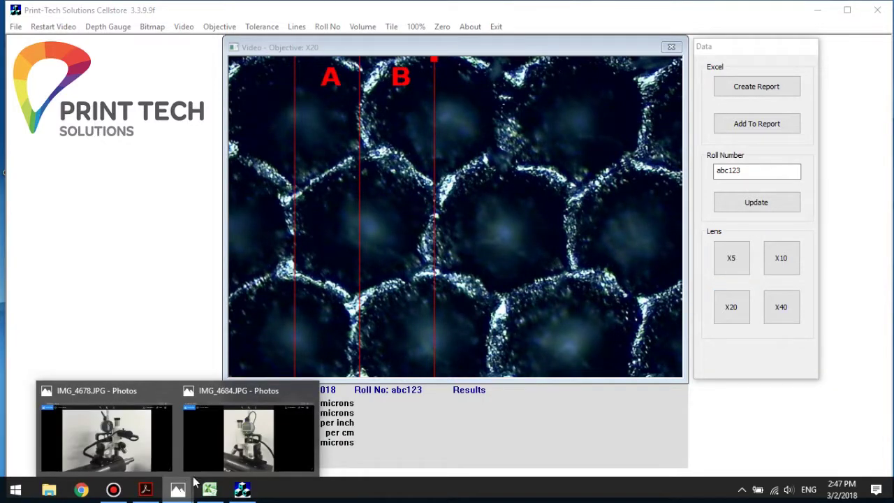
left_click(237, 454)
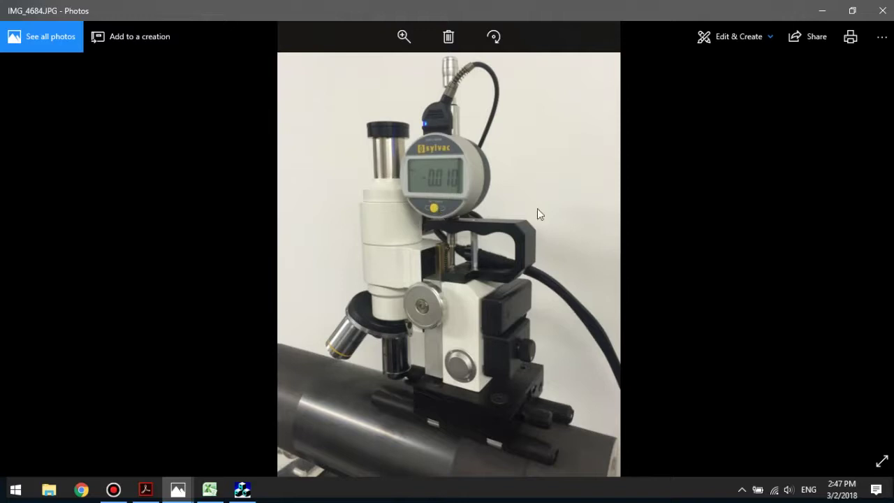
- Minimize Photos to show the Cellstore X20 view with cell depth 36.0 microns
left_click(831, 14)
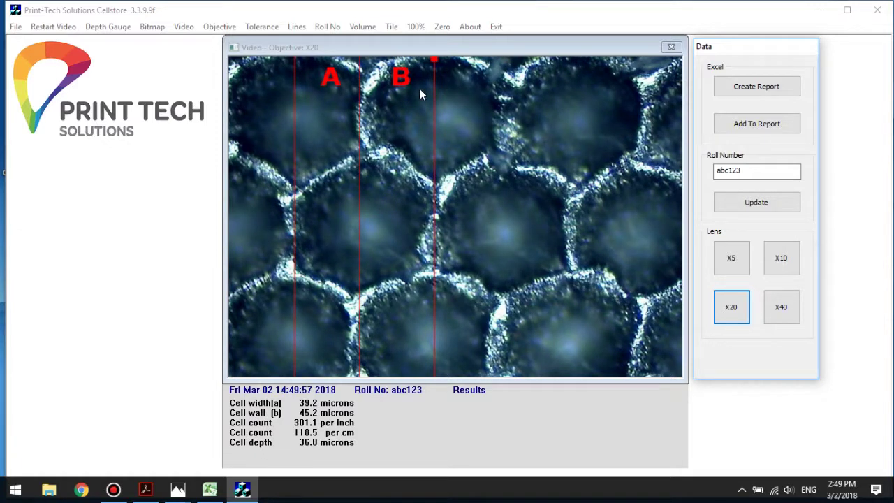
- Reposition lines so A spans one cell and B one wall, reading 74.0 and 8.2 microns
left_click_drag(436, 182, 579, 220)
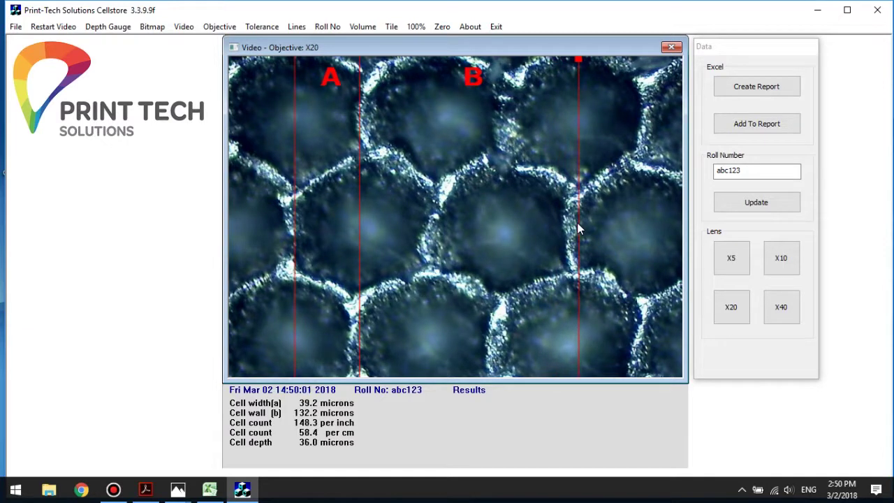
left_click_drag(358, 218, 565, 243)
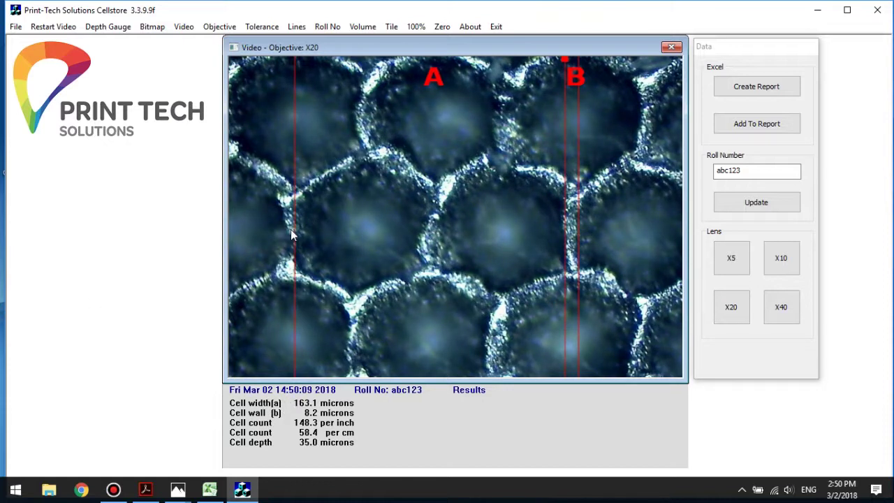
left_click_drag(294, 230, 442, 242)
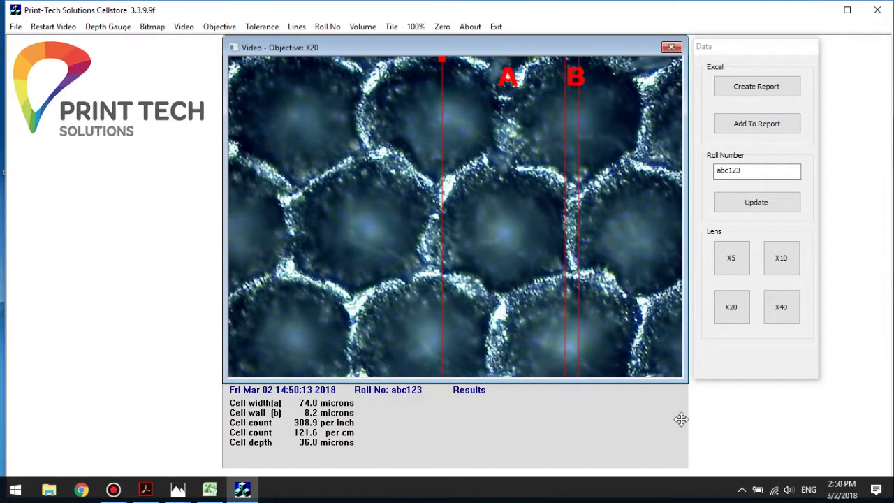